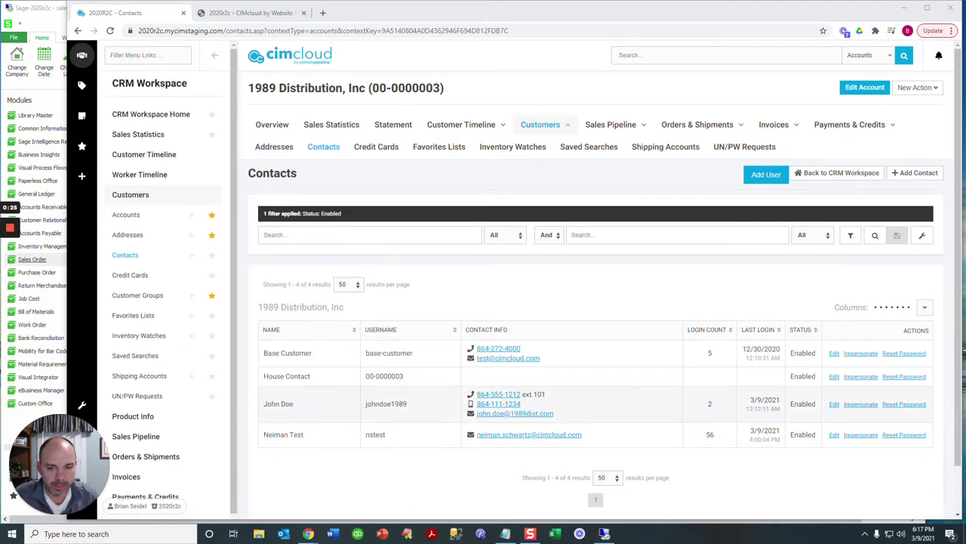
Step: Impersonate the third listed contact of 1989 Distribution on the 2020r2c site and close the older store tab
left_click(860, 404)
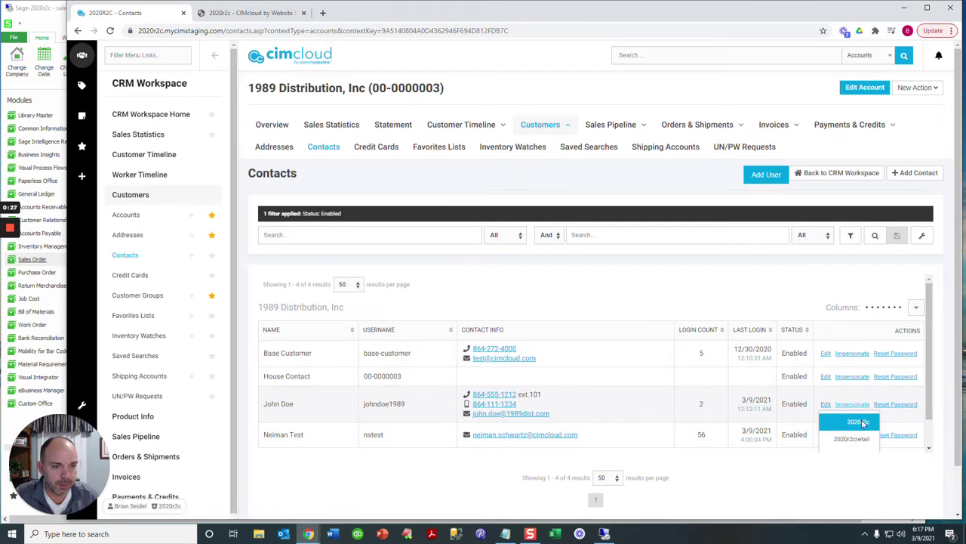
left_click(856, 421)
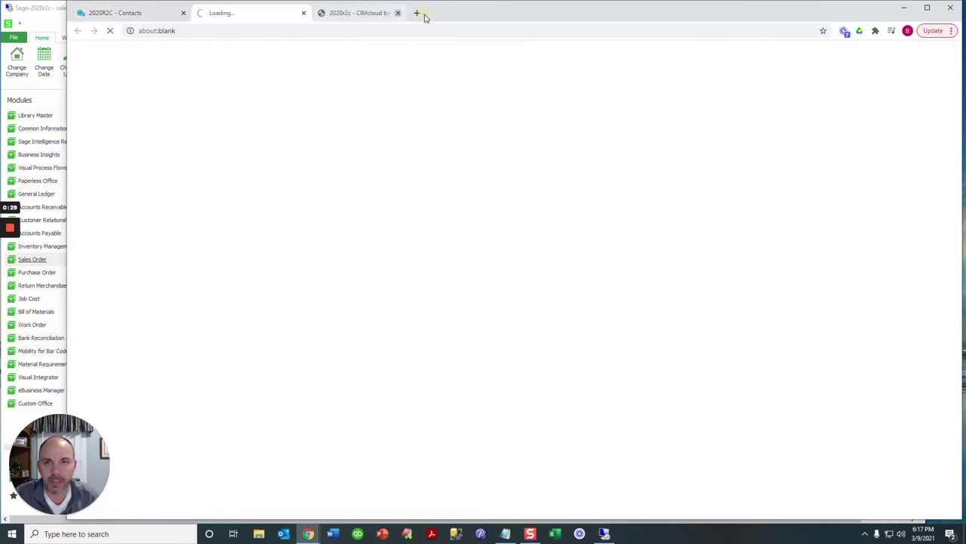
left_click(424, 13)
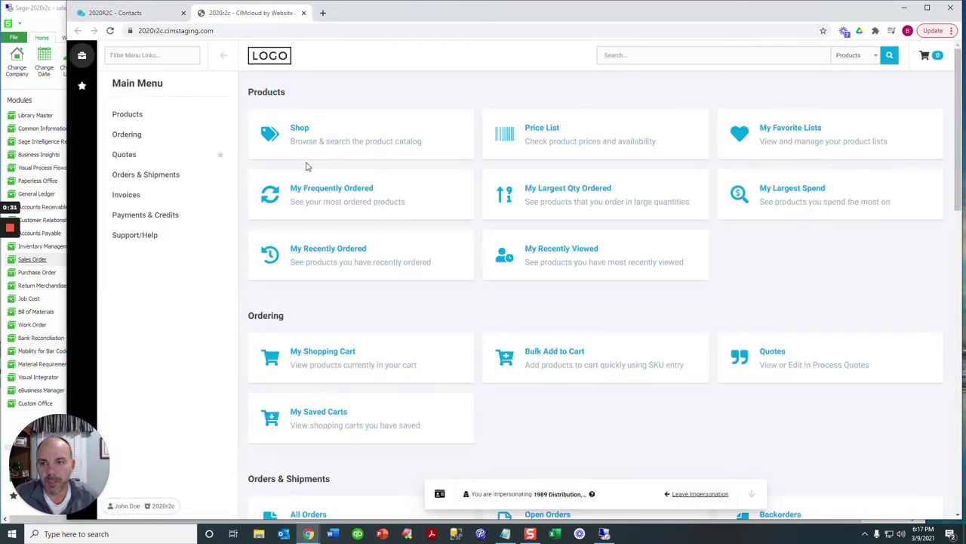
Step: Search the store for the Coffee Maker Troy product (COFMADV) and add one to the cart
left_click(644, 55)
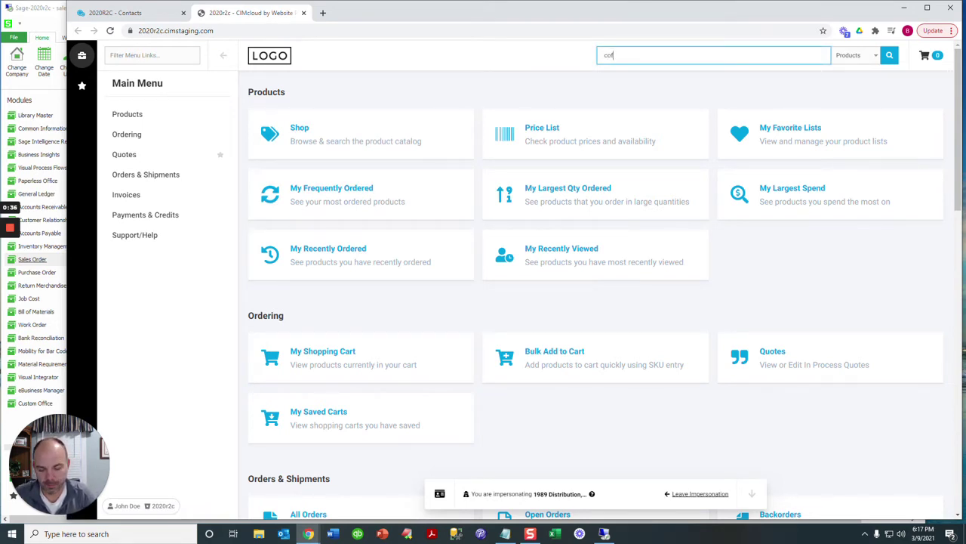
key("Return")
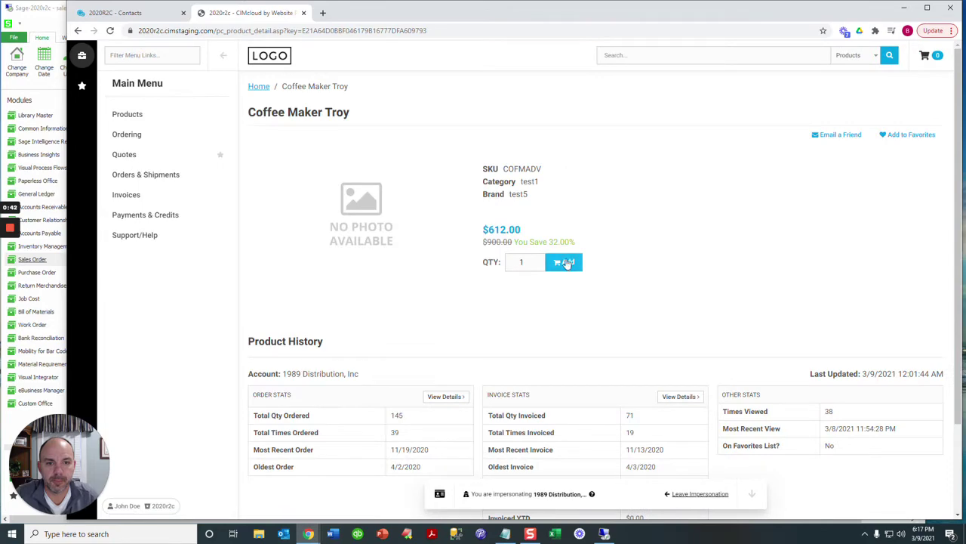
left_click(564, 262)
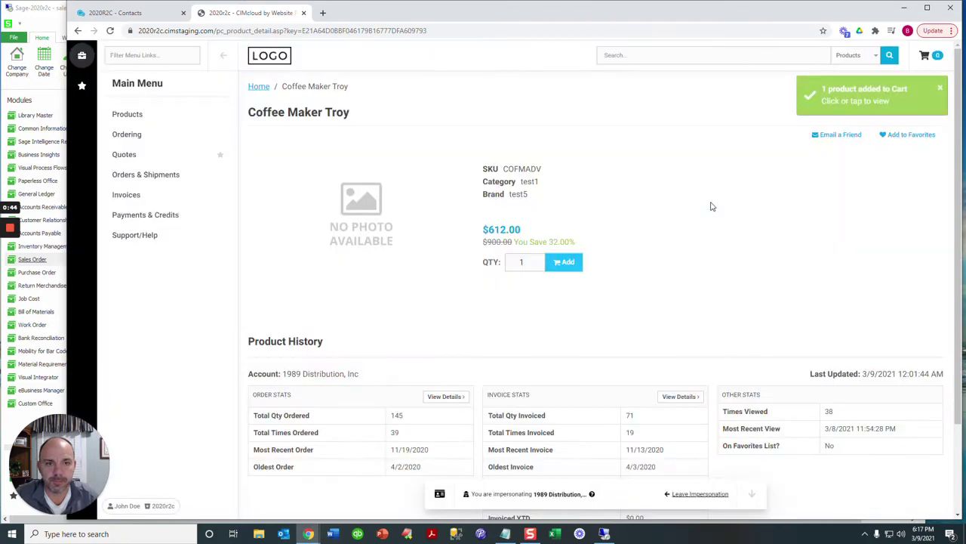
Step: Check out the cart with the saved billing and shipping addresses and proceed to the shipping options on the payment page
left_click(838, 98)
left_click(851, 168)
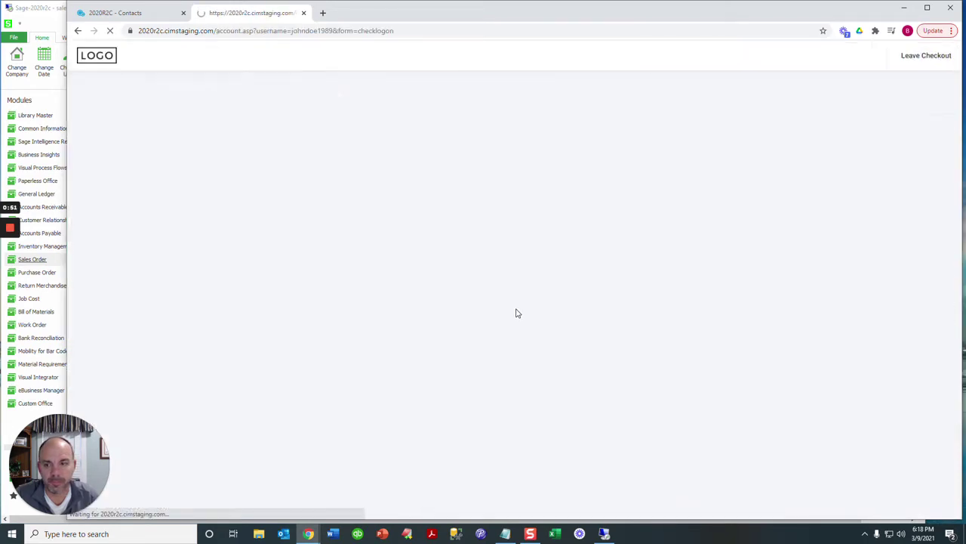
scroll(475, 307, "down", 3)
scroll(510, 296, "down", 7)
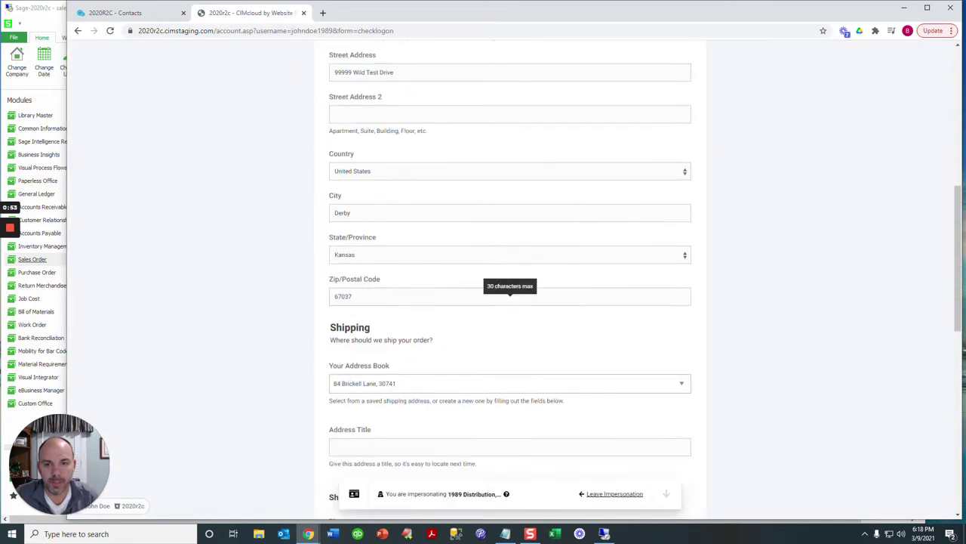
scroll(448, 261, "down", 5)
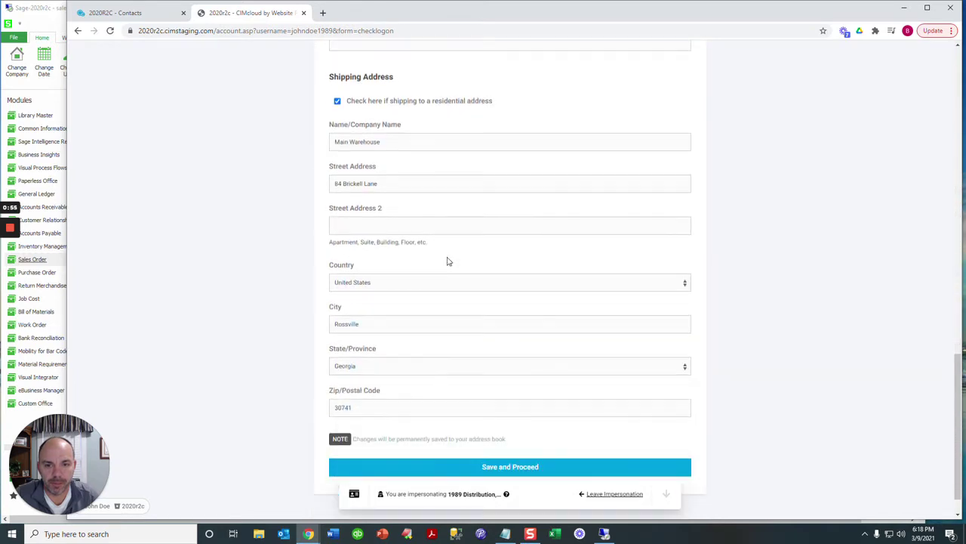
left_click(510, 431)
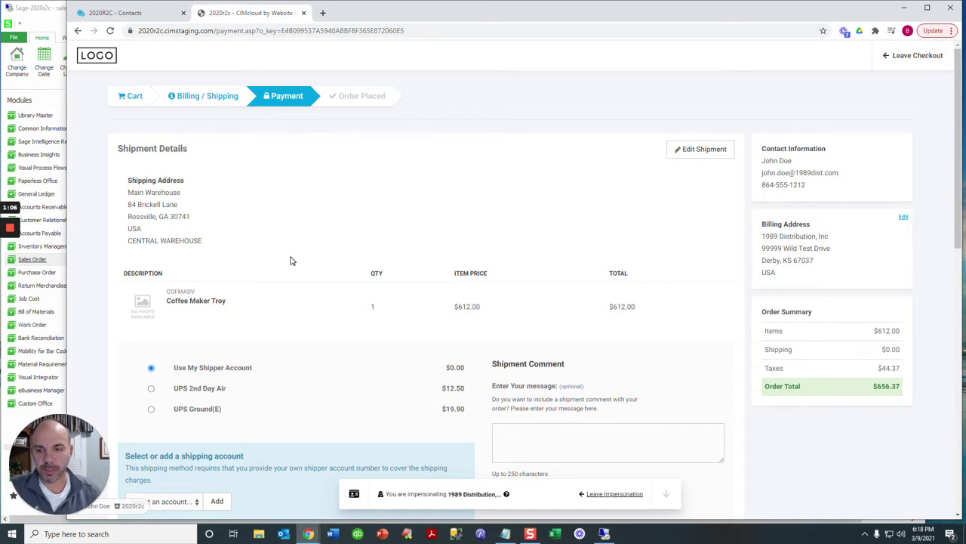
scroll(292, 260, "down", 1)
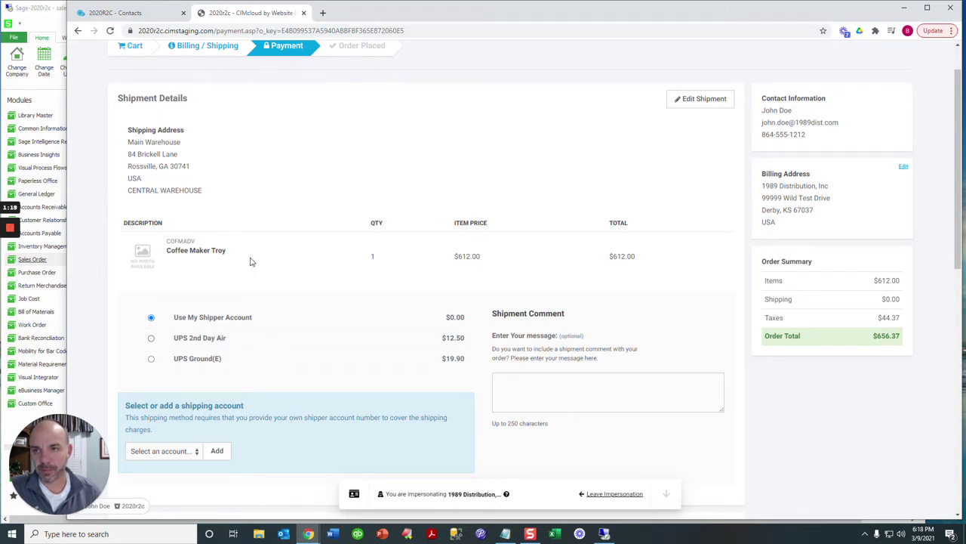
Step: Switch to the CIMcloud admin site and open the Shipping Methods list in the Settings Workspace
left_click(145, 16)
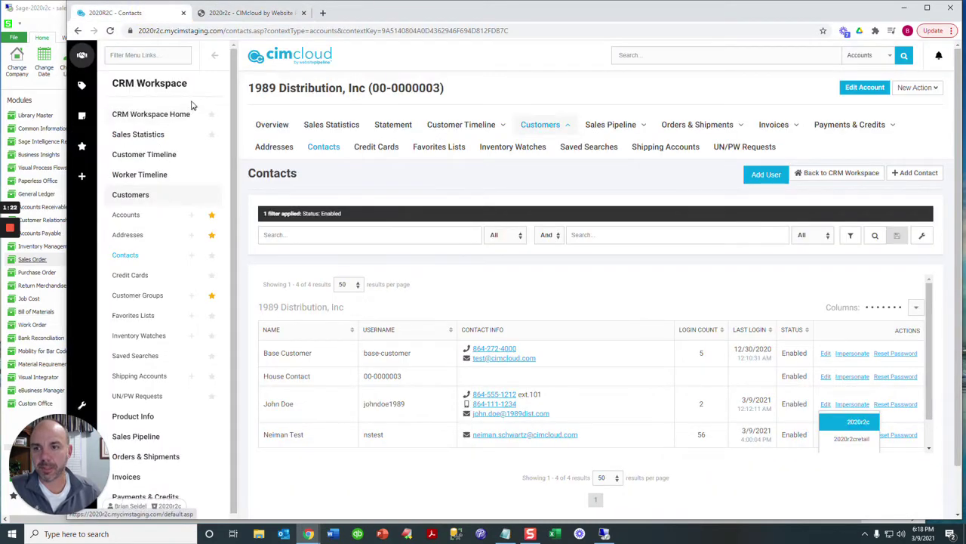
left_click_drag(68, 462, 774, 462)
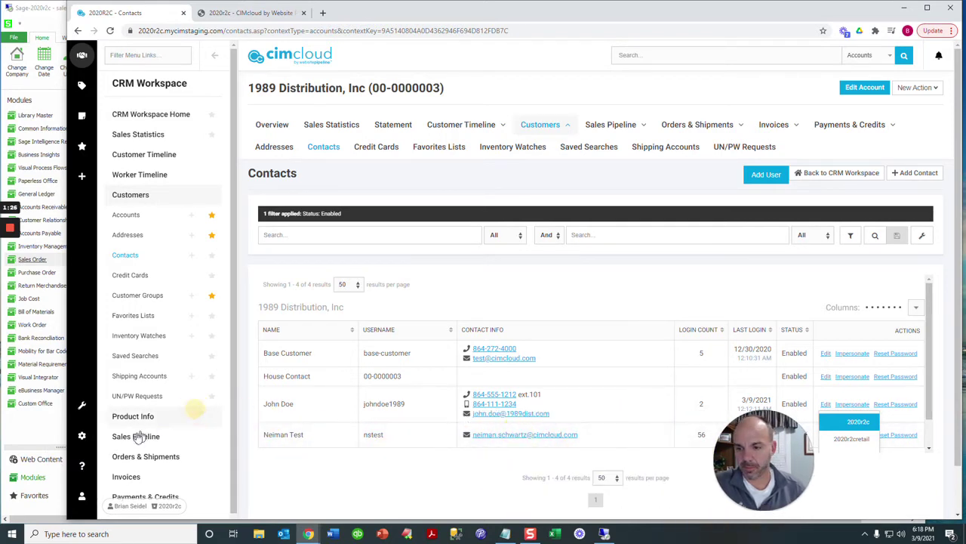
left_click(83, 436)
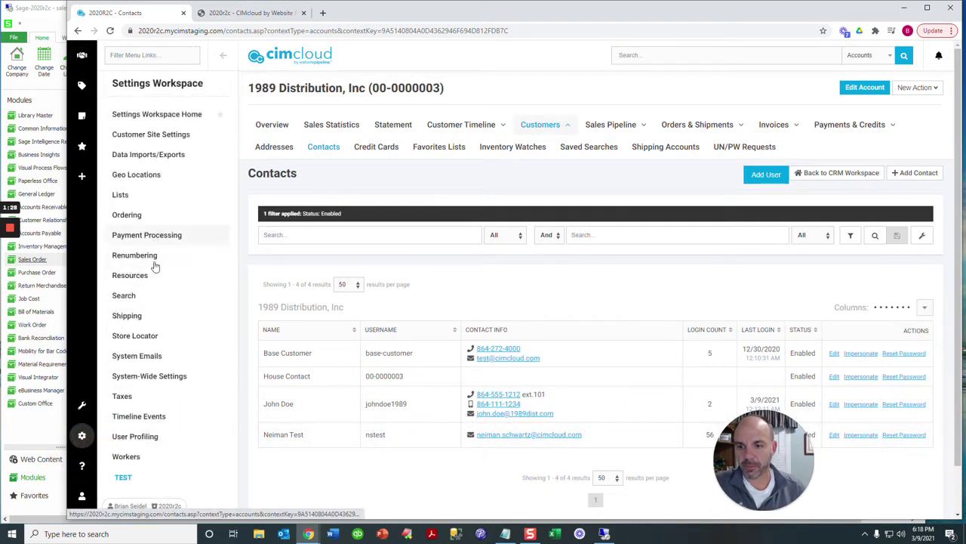
left_click(128, 316)
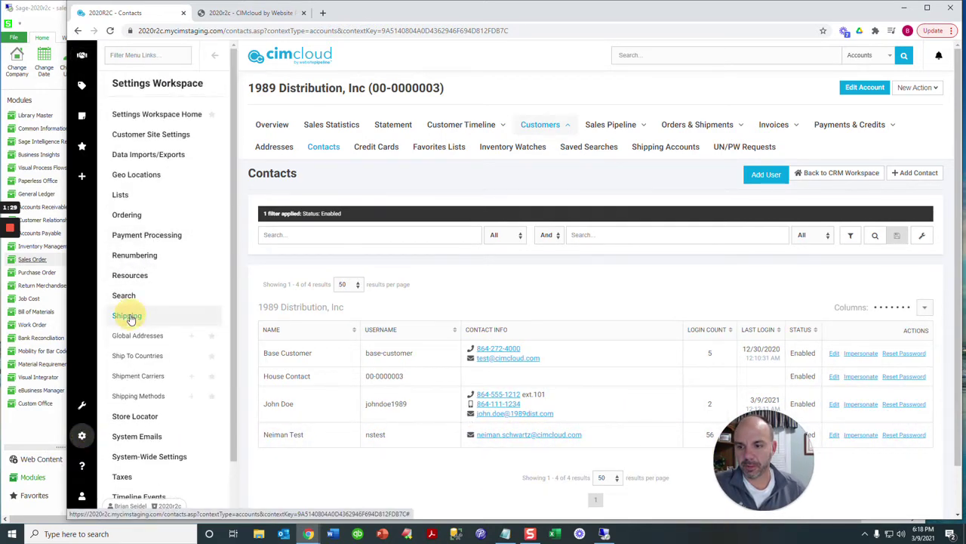
left_click(147, 396)
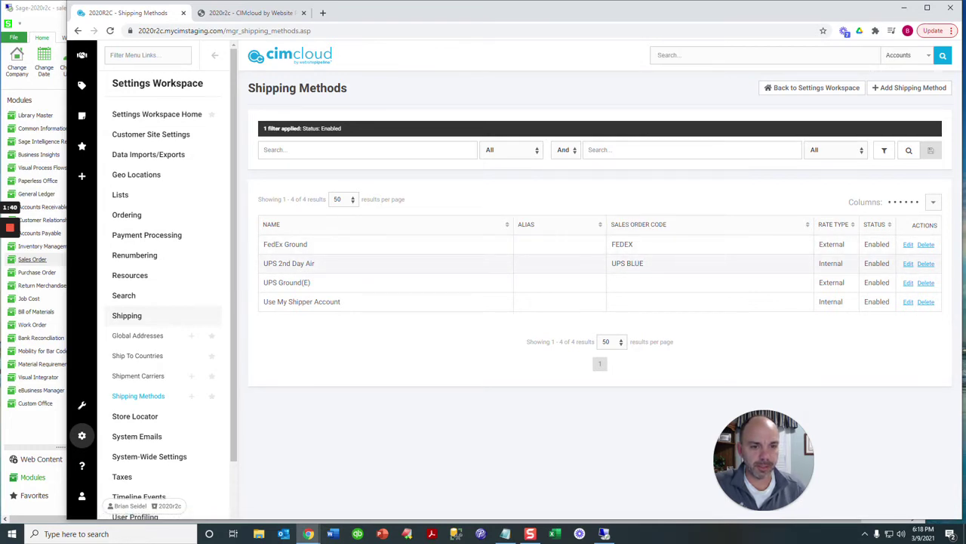
Step: Compare the sales order code of the UPS 2nd Day Air method with its shipping option at checkout
left_click_drag(644, 263, 612, 263)
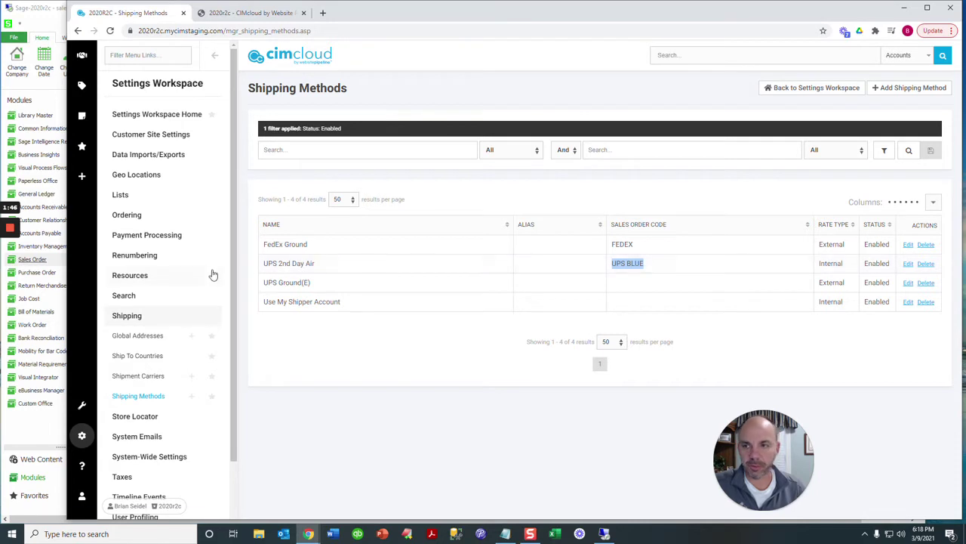
left_click(253, 13)
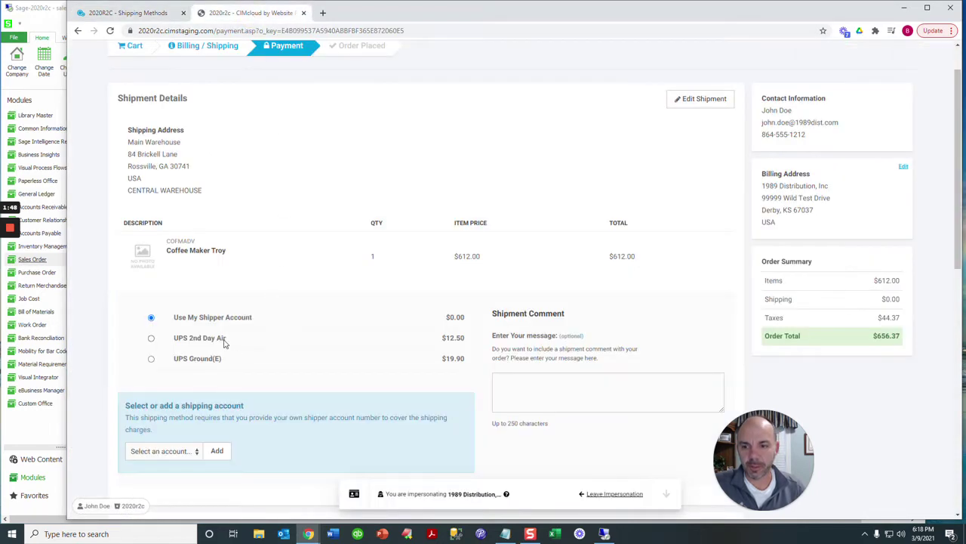
left_click_drag(225, 343, 176, 340)
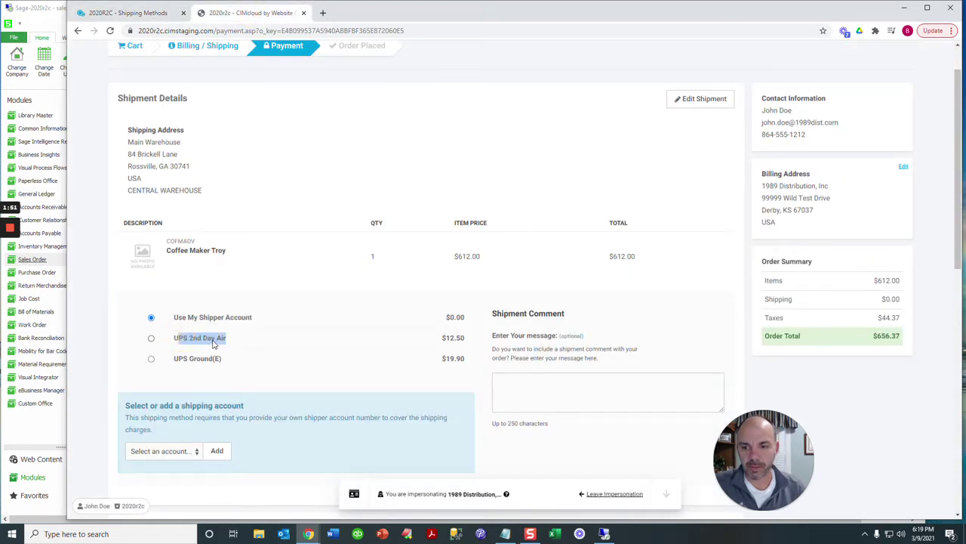
left_click(128, 13)
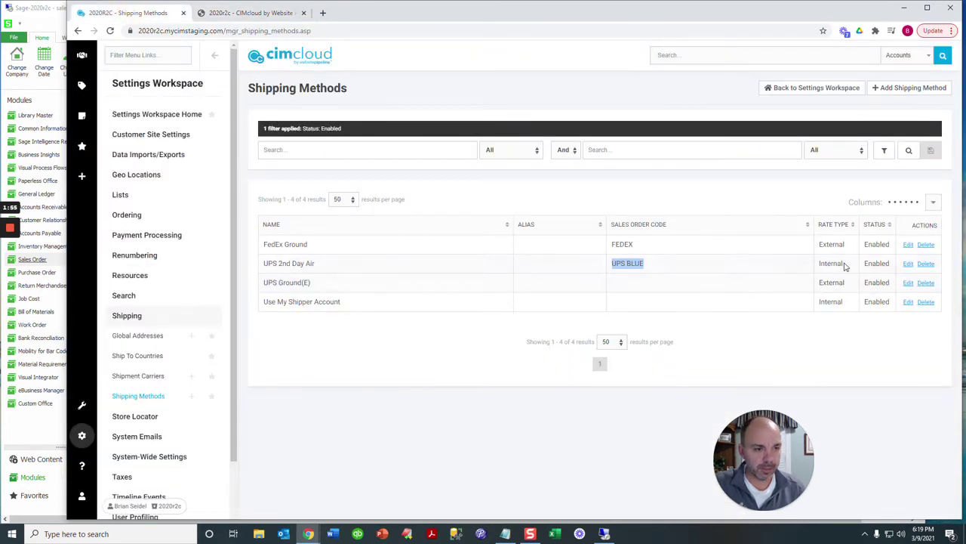
Step: Open the UPS 2nd Day Air shipping method for editing and examine its Sales Order Code
left_click(908, 263)
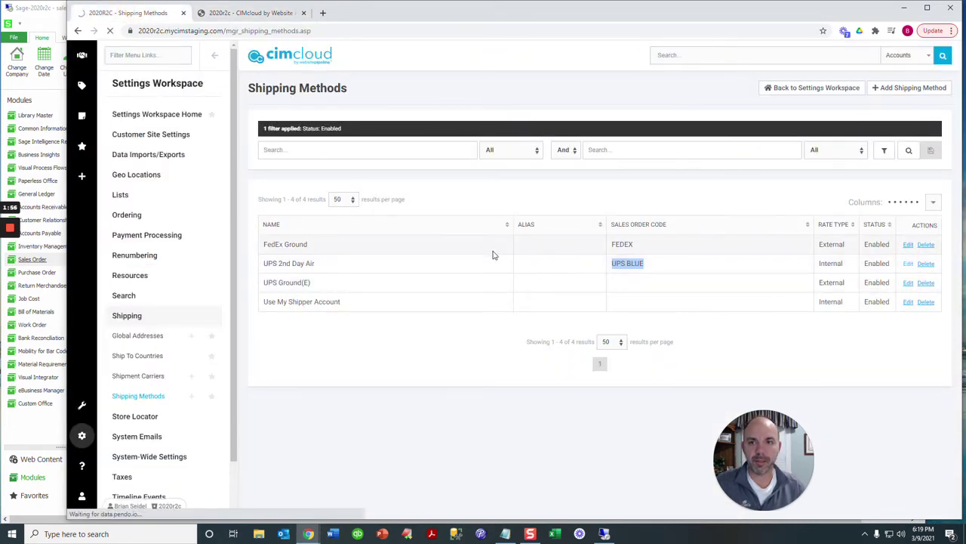
scroll(511, 315, "down", 1)
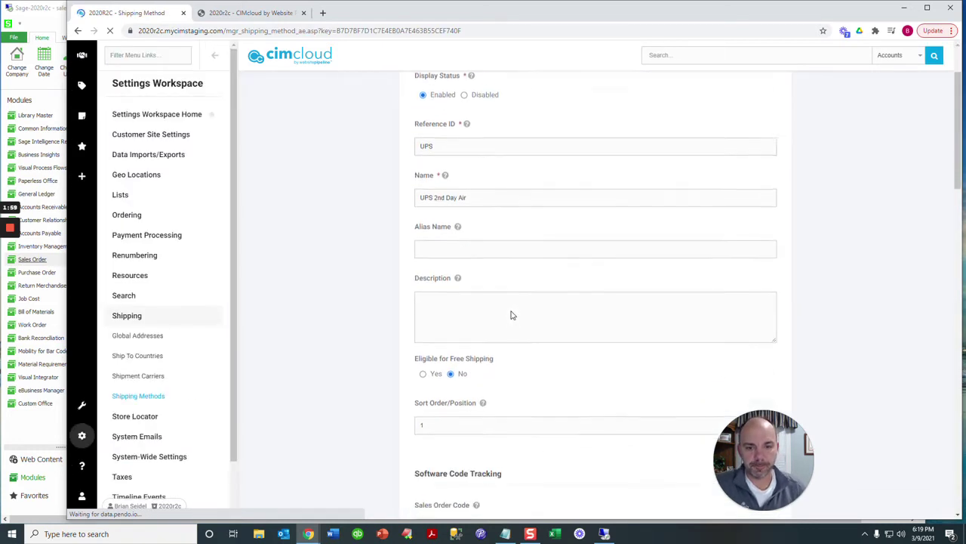
scroll(511, 314, "down", 4)
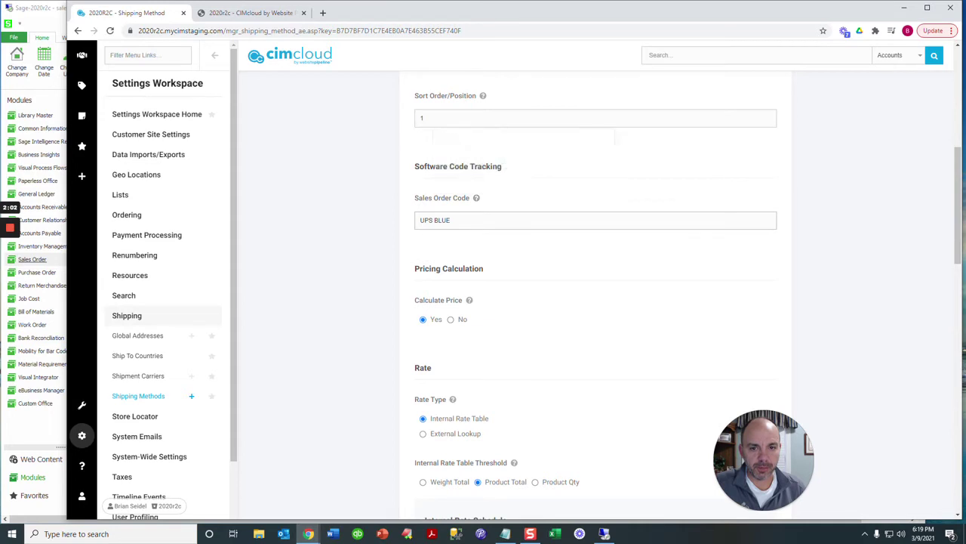
left_click_drag(452, 220, 411, 219)
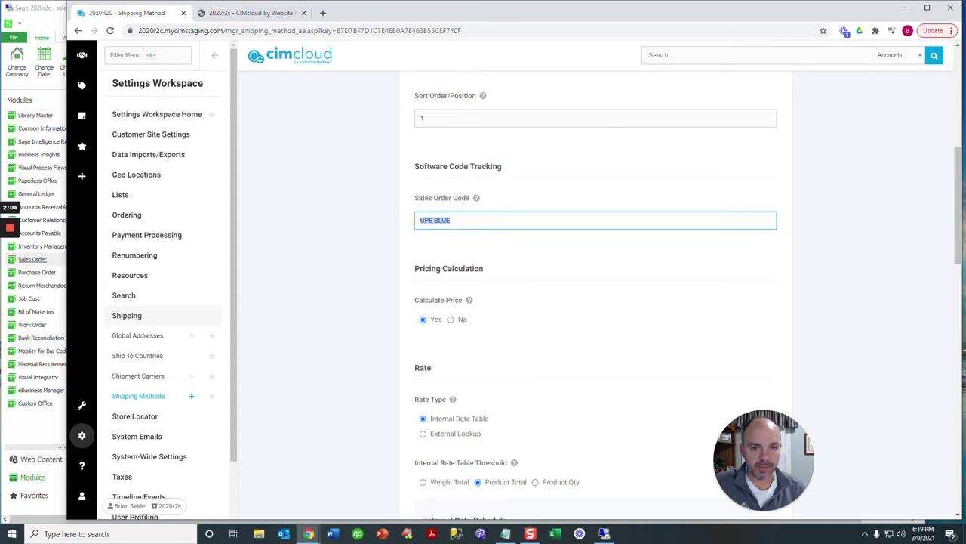
left_click(452, 219)
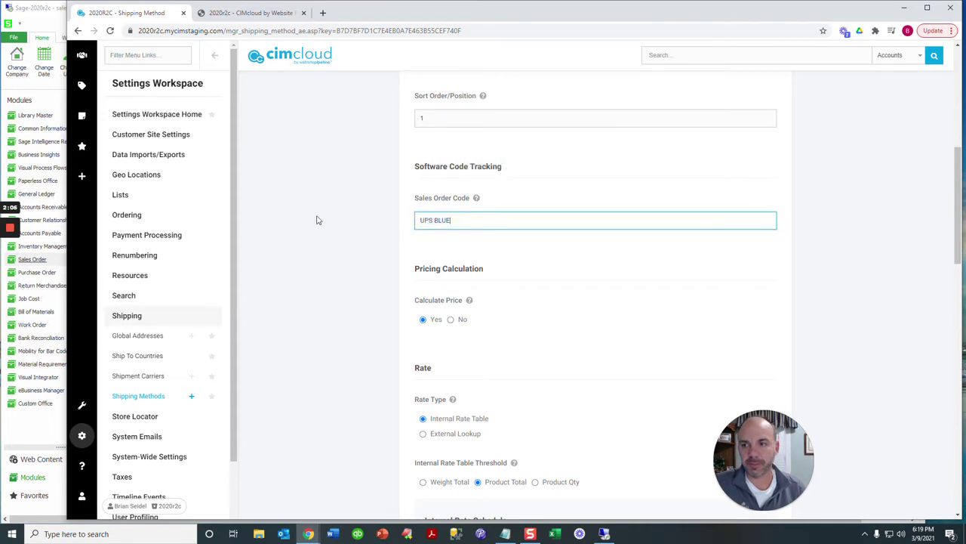
Step: Switch to Sage 100, start a new sales order and check the UPS BLUE code in the Ship Via lookup
left_click(41, 26)
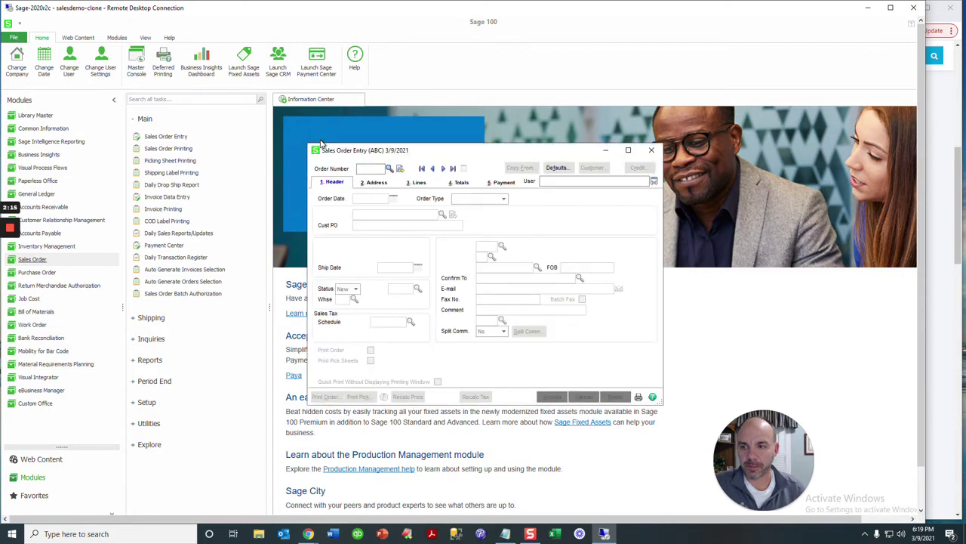
left_click(400, 168)
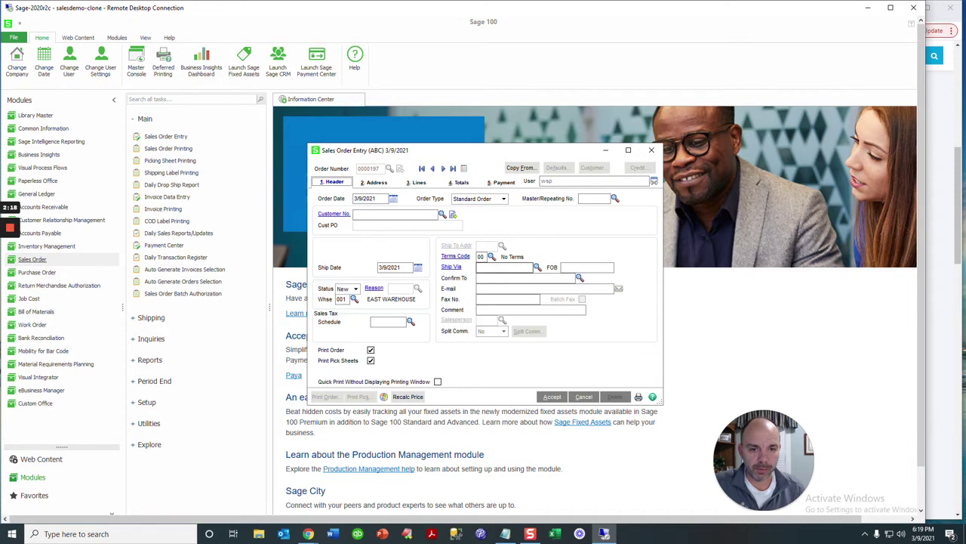
left_click(538, 267)
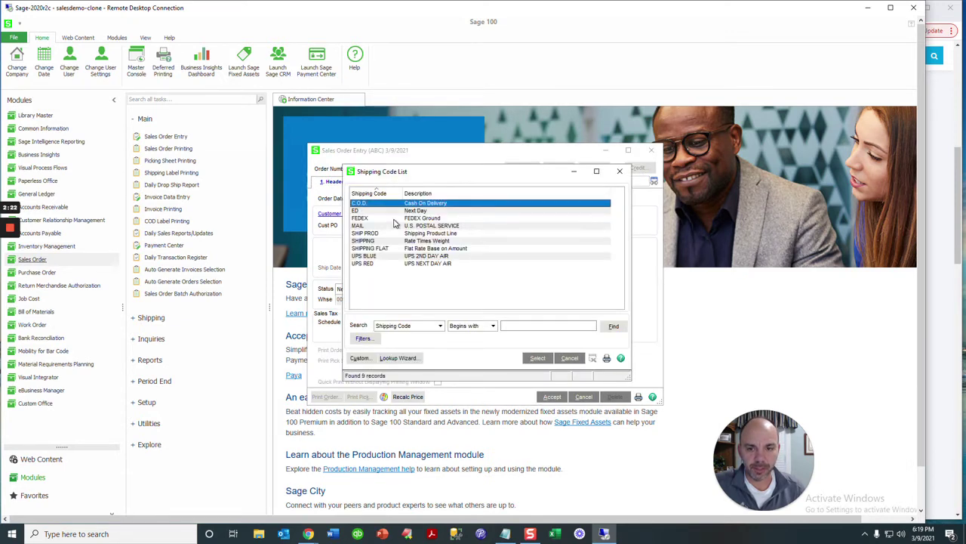
left_click(368, 257)
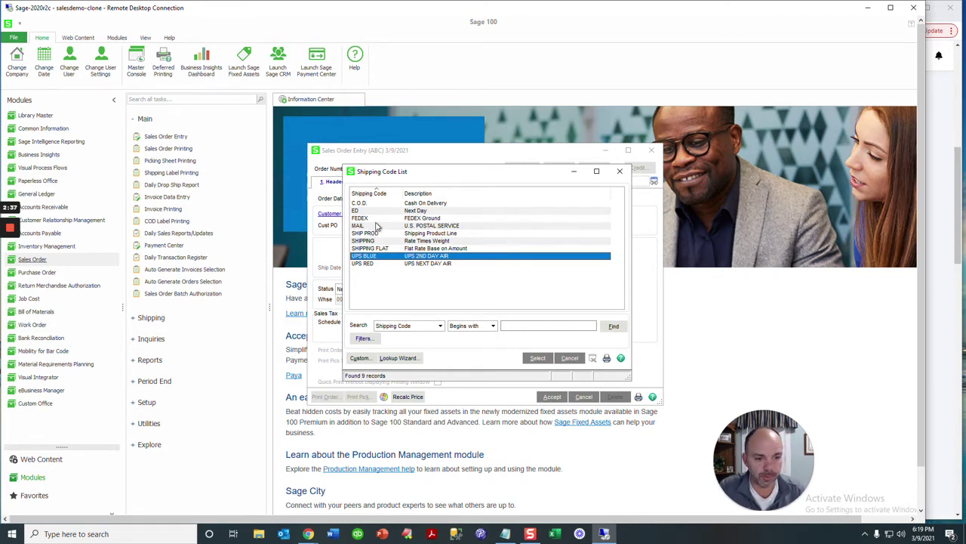
left_click(620, 174)
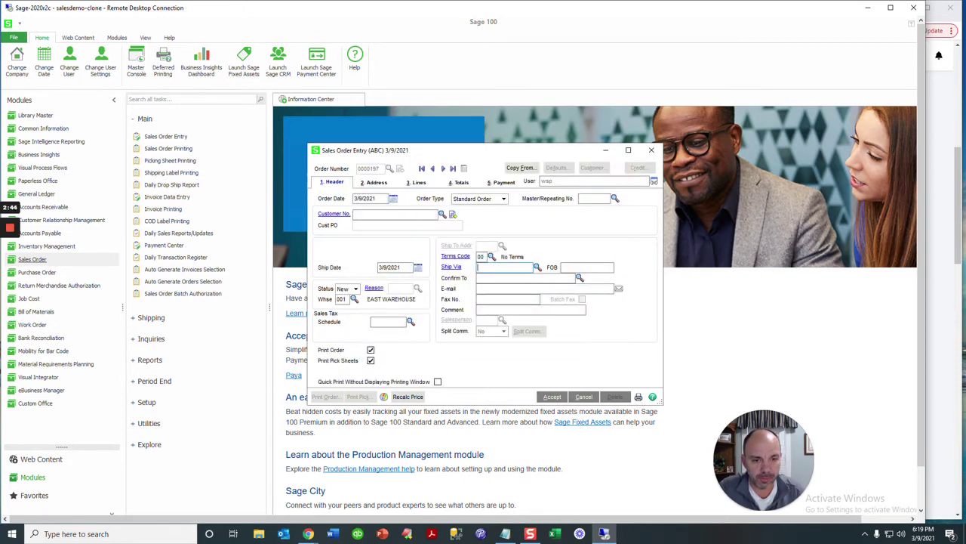
Step: Cancel the new sales order entry and switch back to the store's payment page in Chrome
left_click(584, 397)
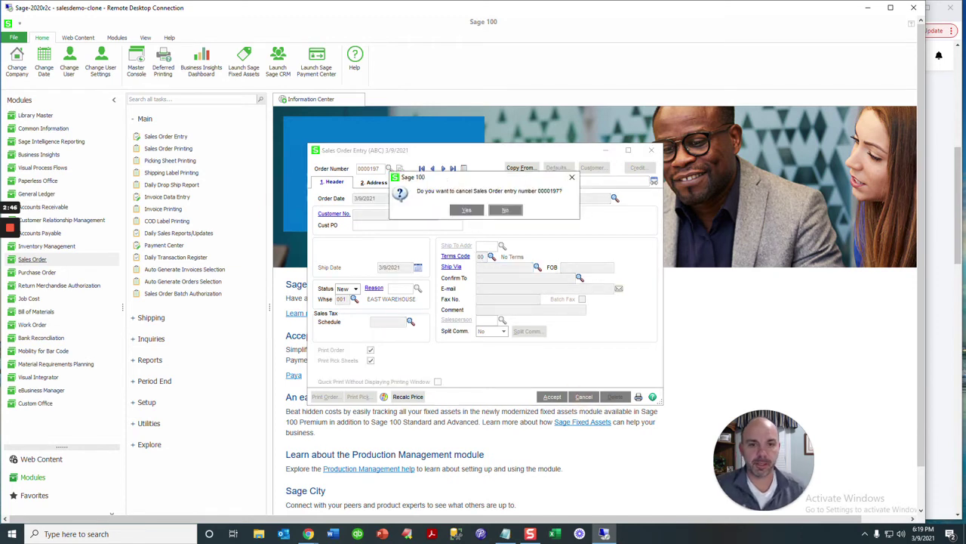
left_click(468, 210)
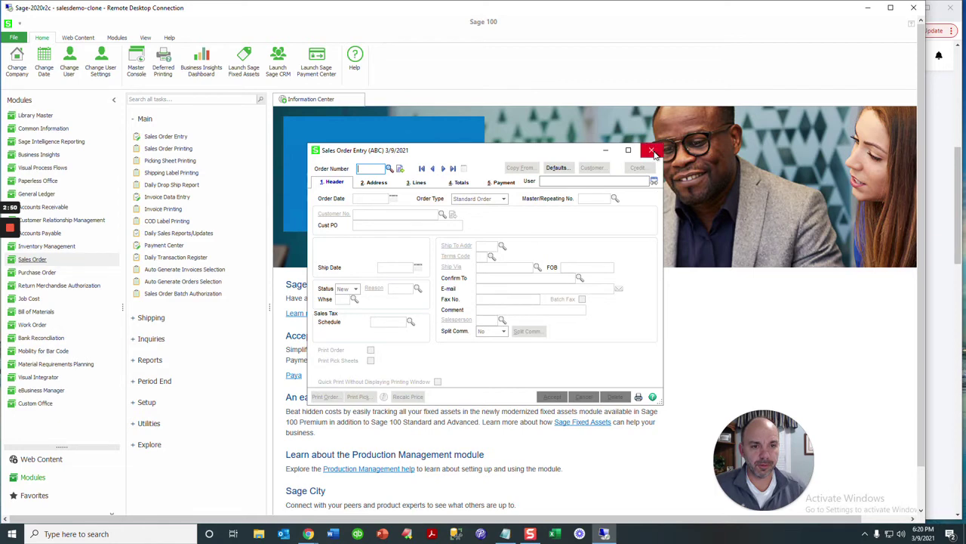
left_click_drag(769, 472, 60, 483)
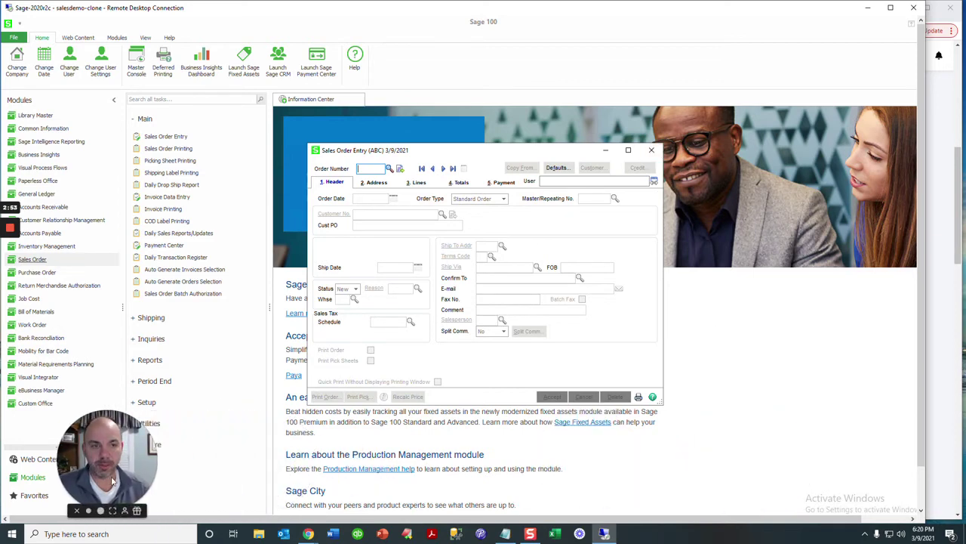
left_click(940, 431)
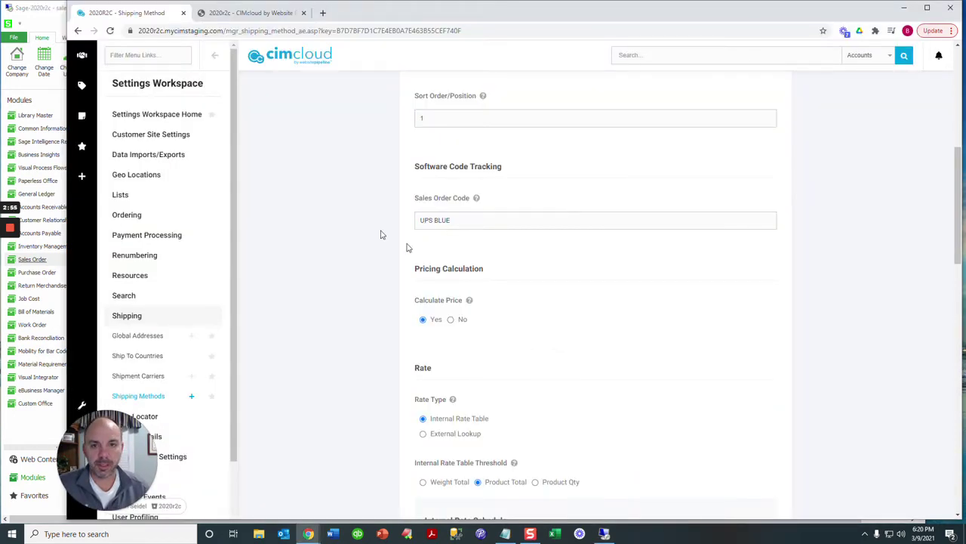
left_click(239, 13)
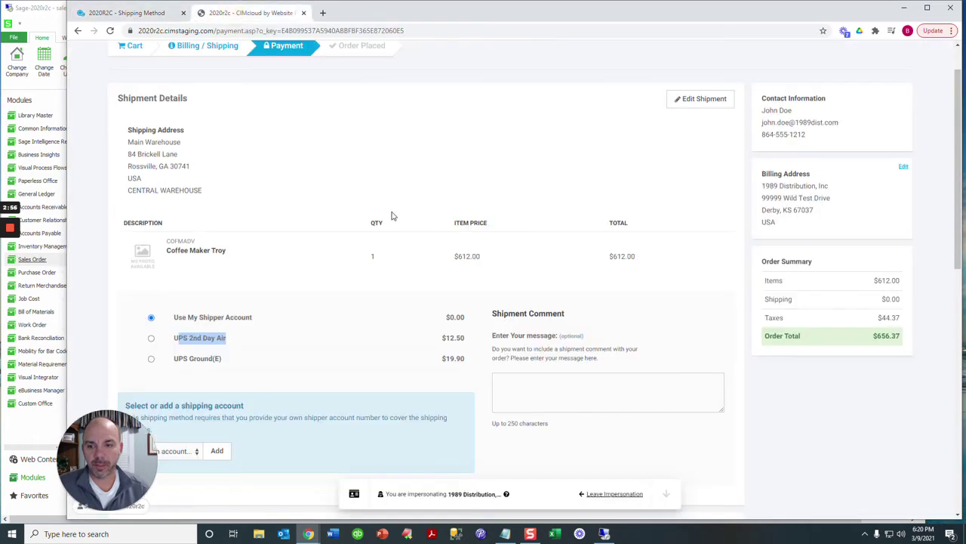
Step: Choose UPS 2nd Day Air as the shipping method and enter the shipment comment "shipment comment goes here"
left_click(151, 337)
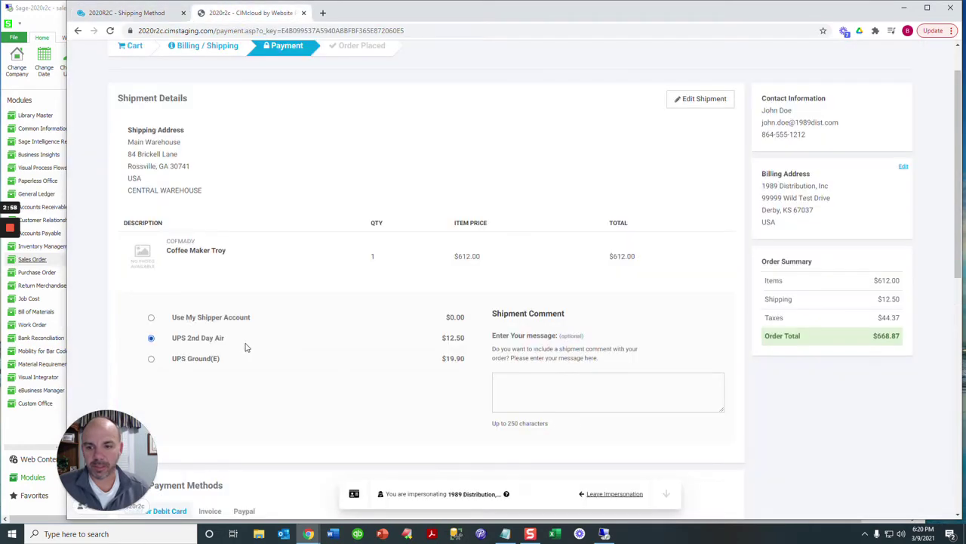
scroll(348, 332, "down", 3)
left_click(525, 290)
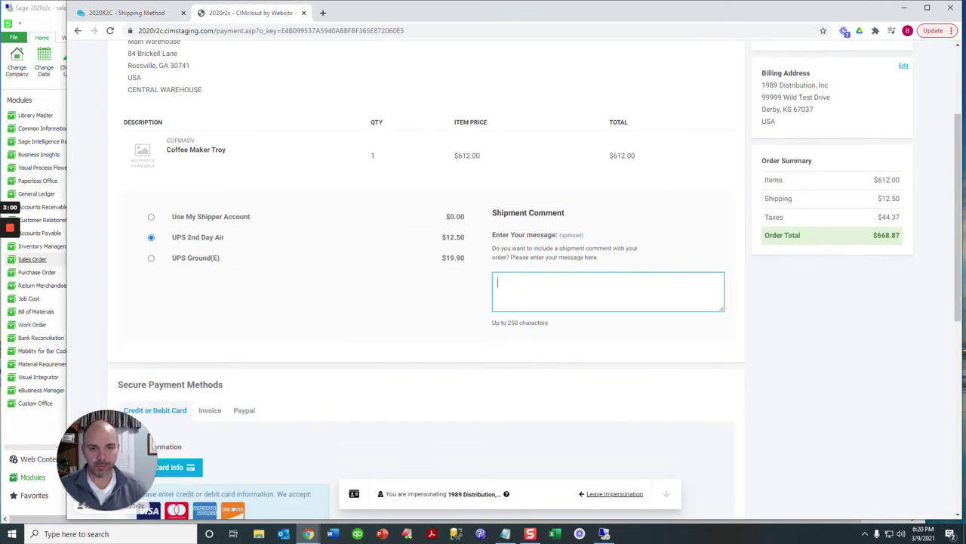
type("shipment c")
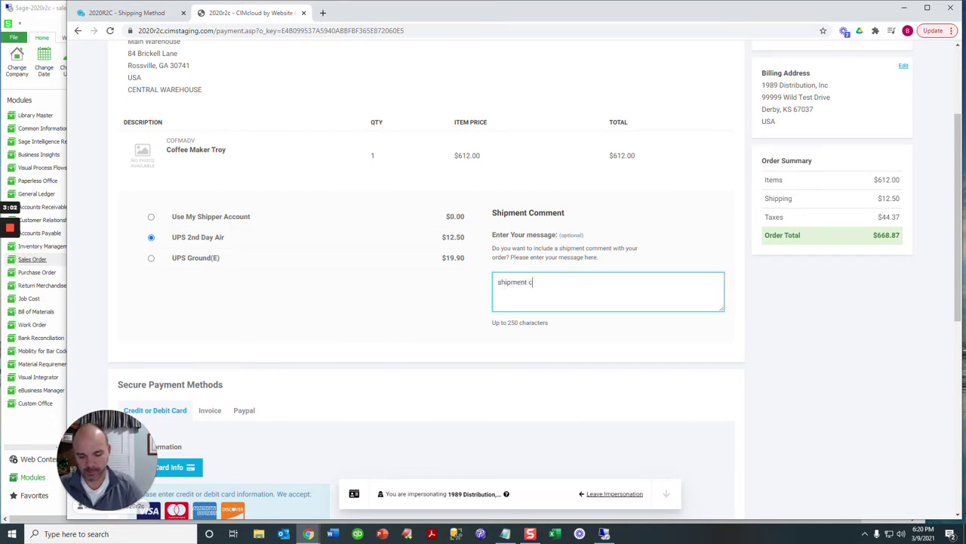
type("omment goes here")
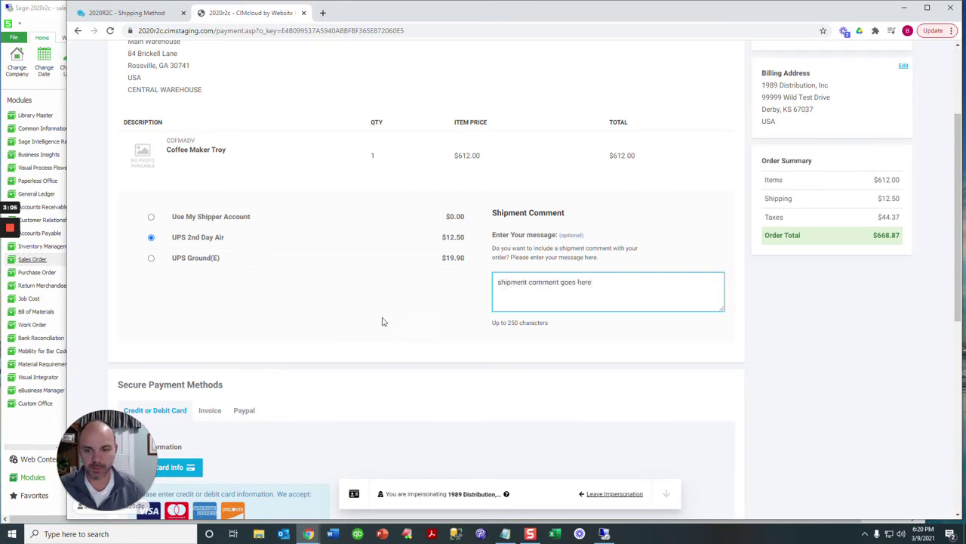
Step: Choose Invoice as the payment method, fill in the PO number and enter the fulfillment comment "fulfillment comment goes here"
scroll(374, 306, "down", 4)
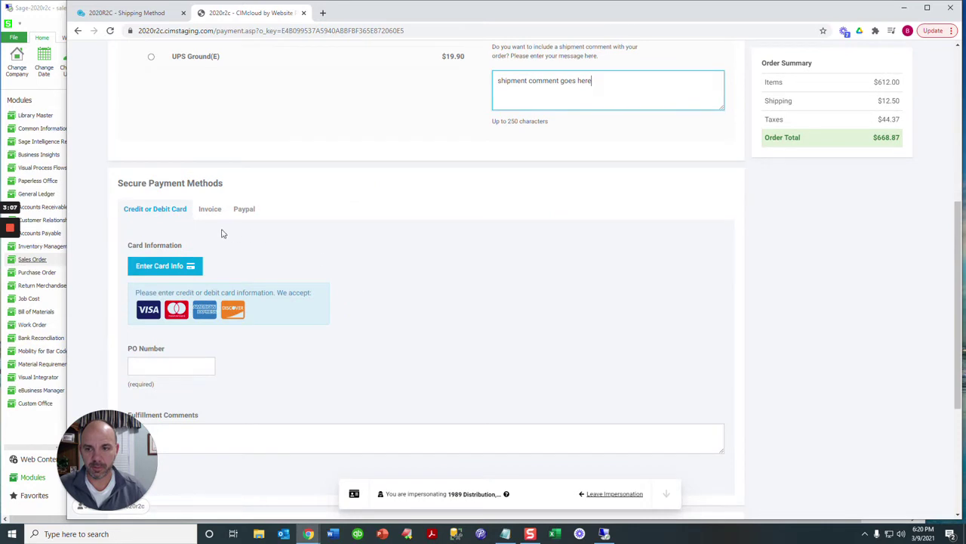
left_click(210, 209)
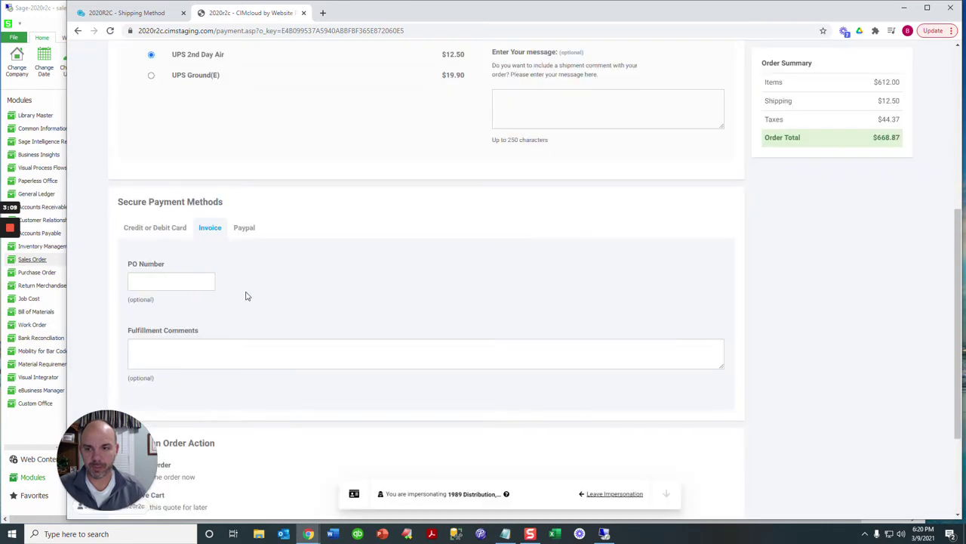
left_click(171, 281)
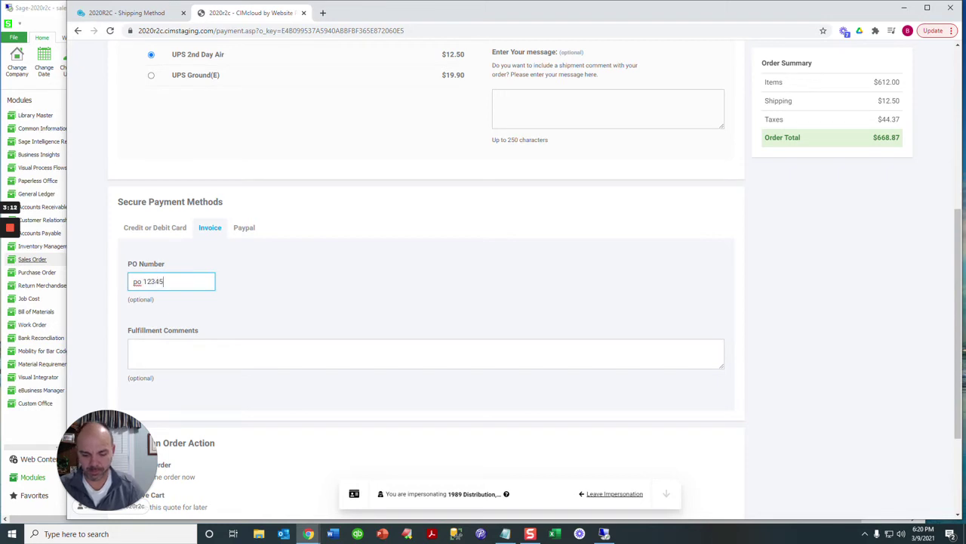
left_click(171, 341)
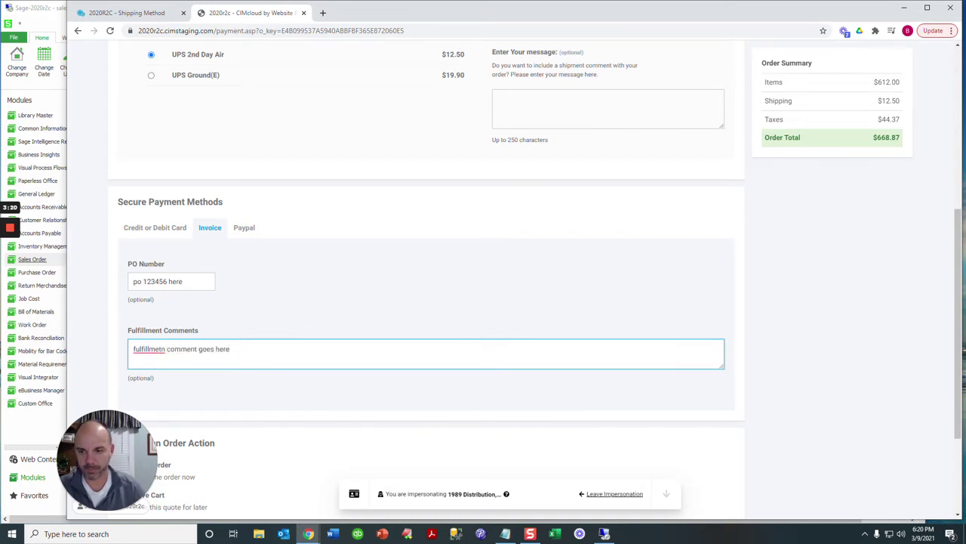
right_click(148, 349)
left_click(185, 356)
Step: Agree to the terms and conditions, place the order and note its order number on the confirmation page
scroll(264, 334, "down", 2)
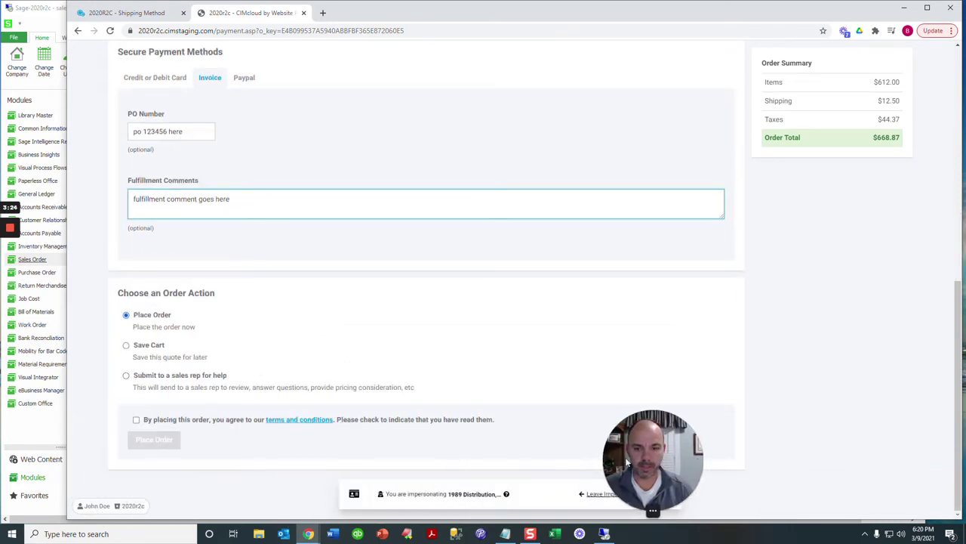
left_click(136, 422)
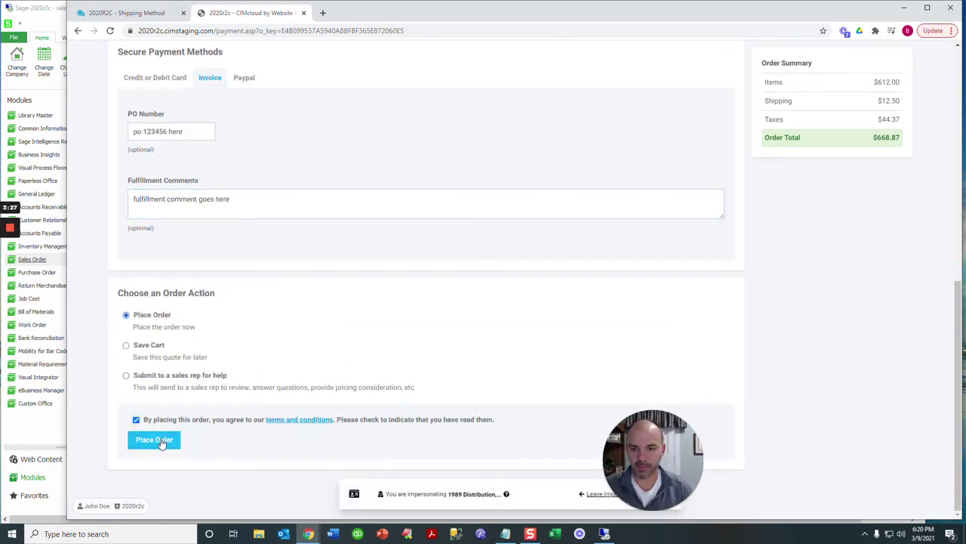
left_click(156, 440)
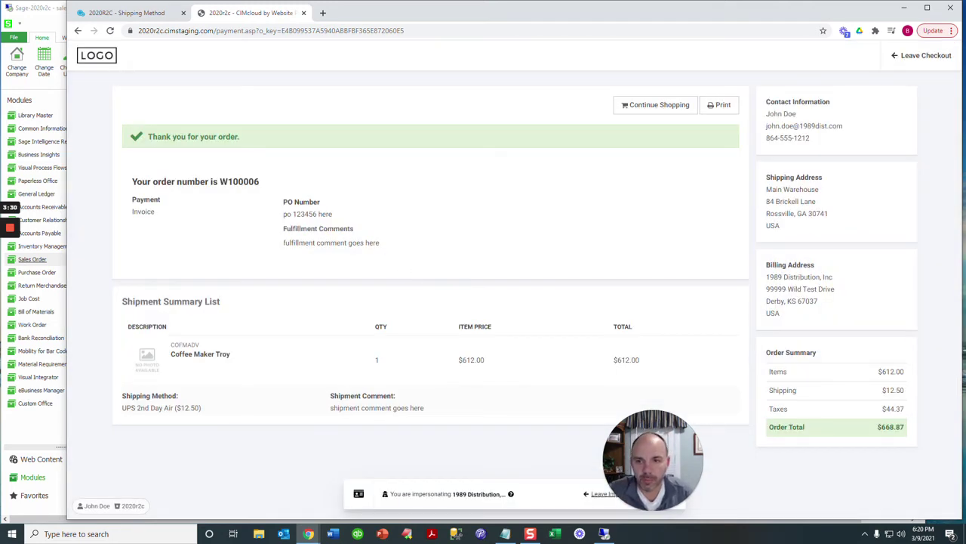
left_click_drag(260, 181, 228, 182)
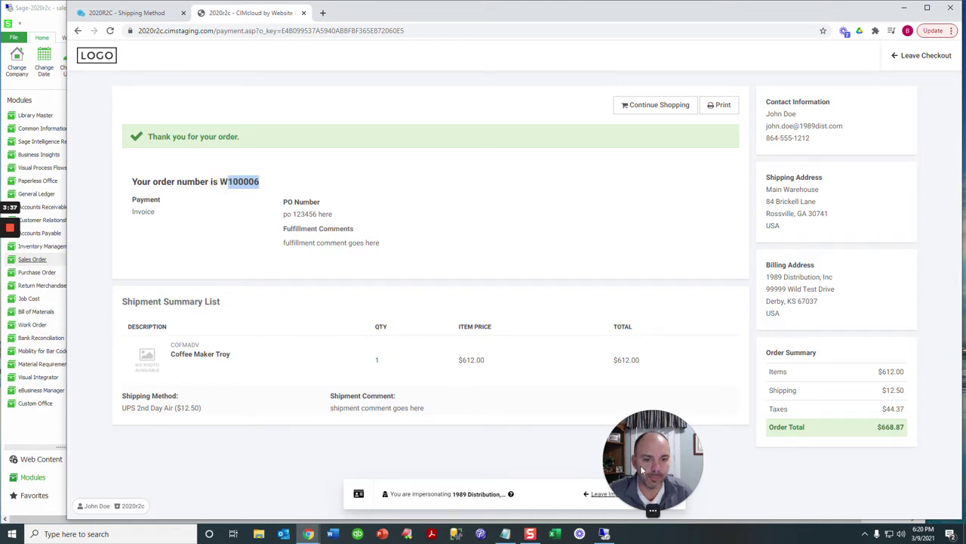
mouse_move(663, 456)
left_click_drag(664, 457, 169, 458)
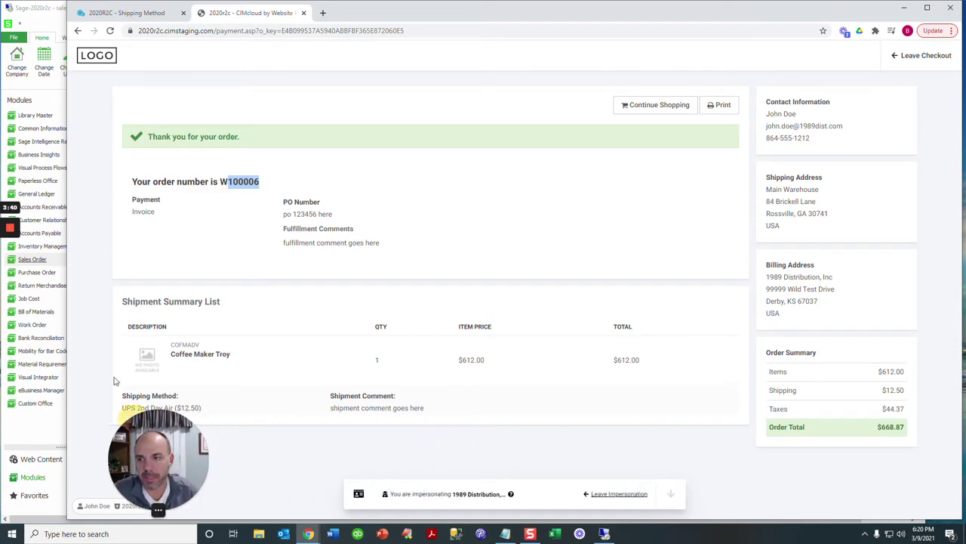
Step: Switch to Sage 100, sort the sales order lookup by order date, newest first, and open the most recent order
left_click(42, 29)
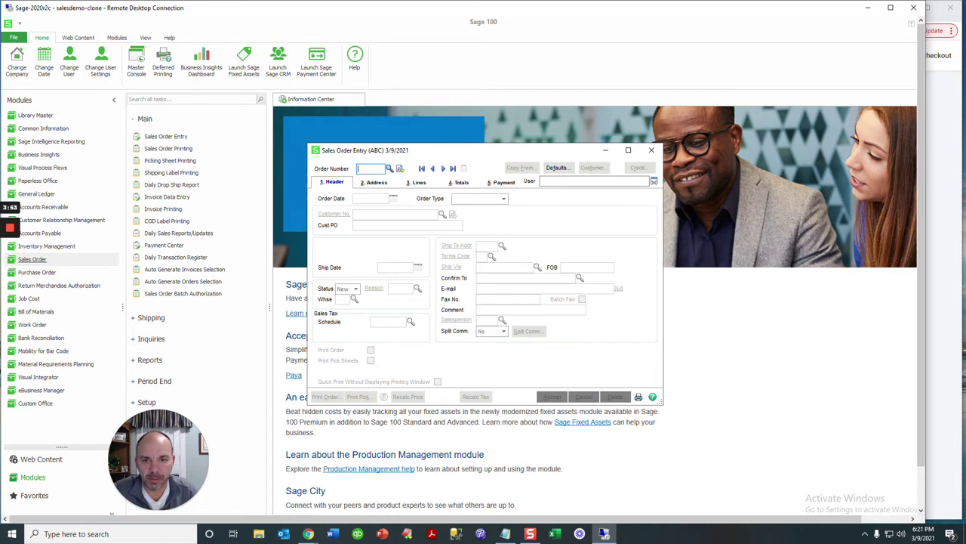
left_click(389, 169)
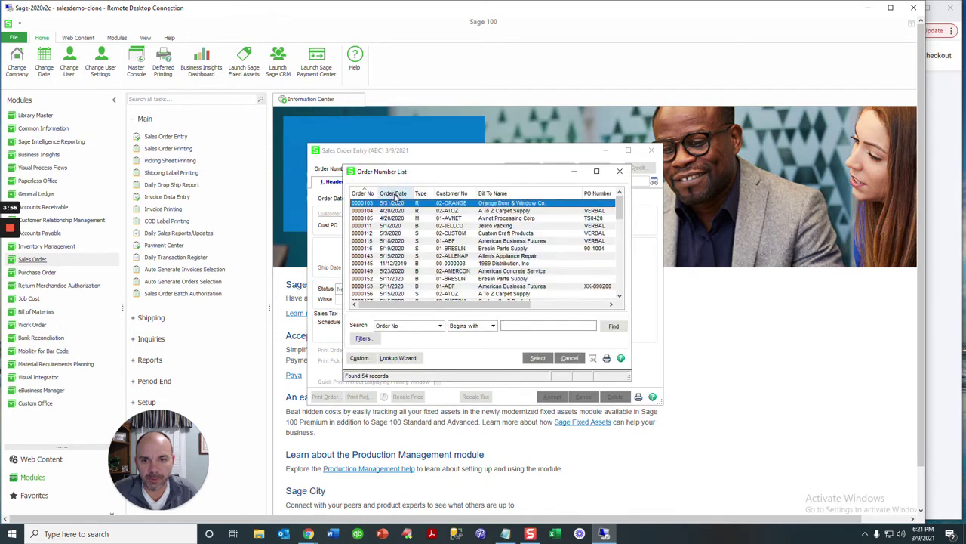
left_click(394, 193)
left_click(395, 193)
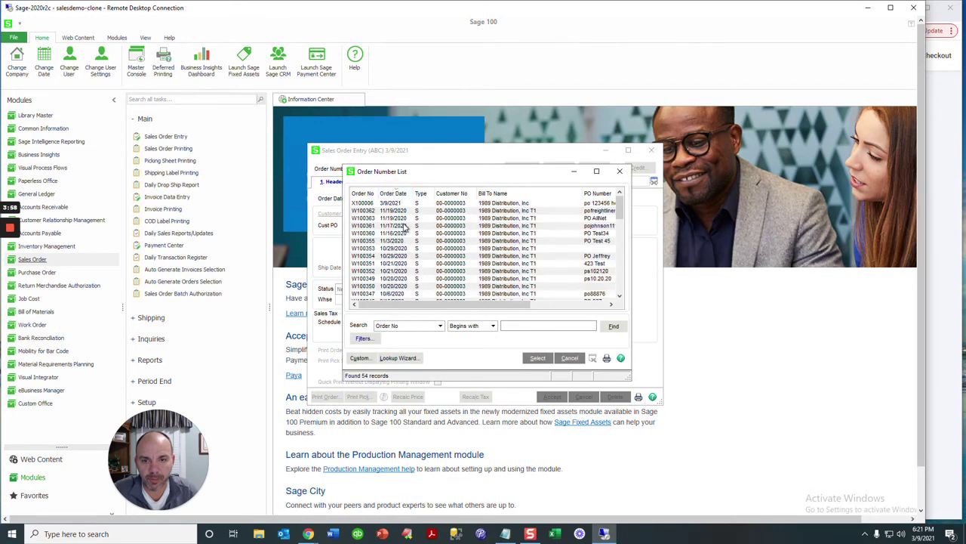
double_click(370, 203)
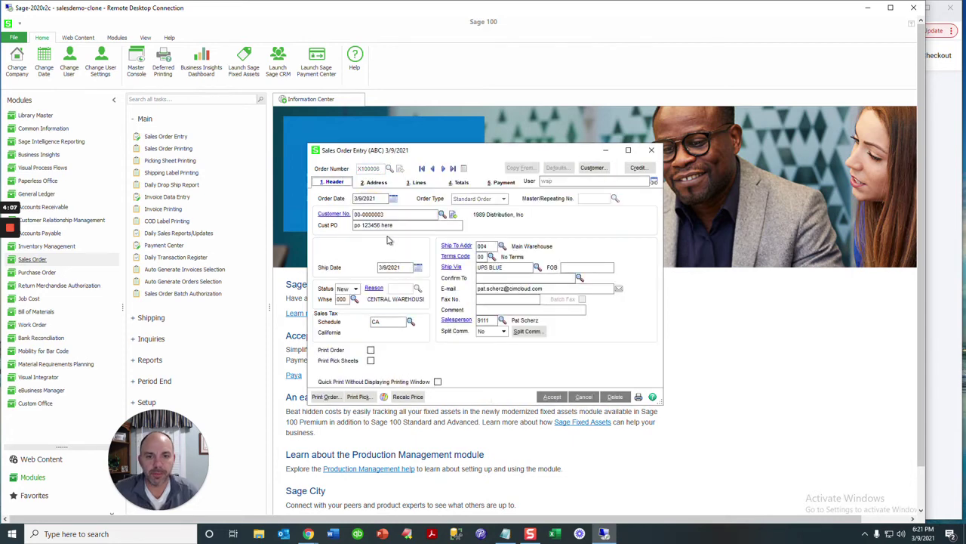
Step: Check the customer PO and the Ship Via code in the imported order's header
left_click(389, 226)
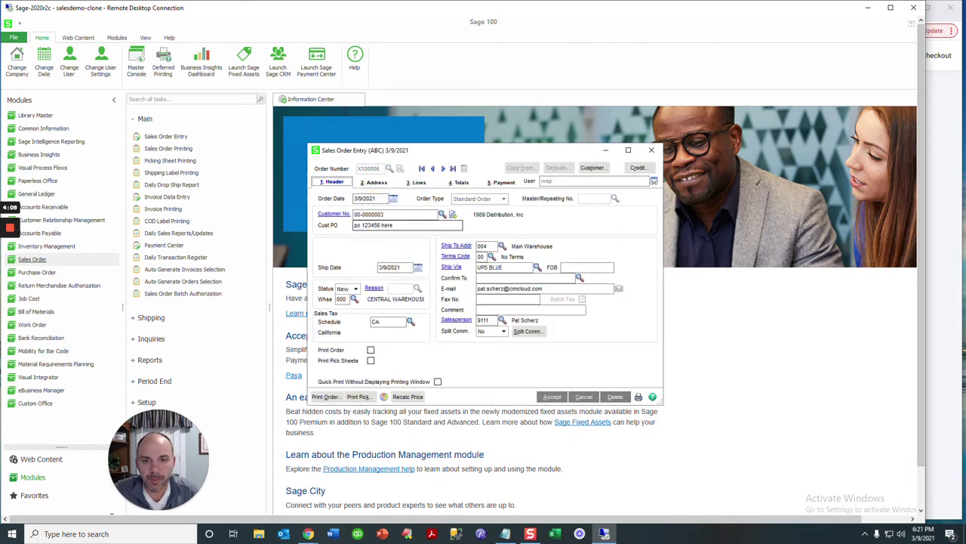
left_click_drag(392, 226, 337, 227)
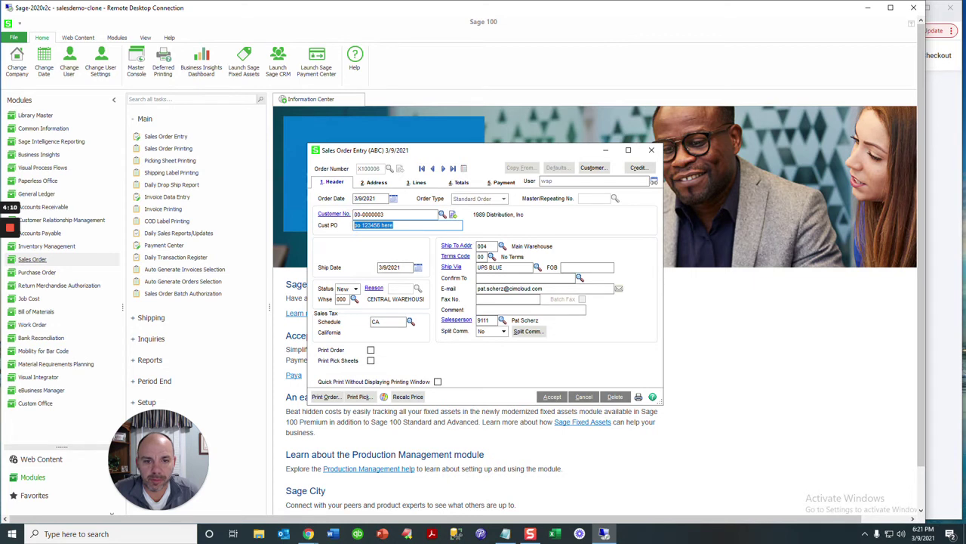
left_click(487, 267)
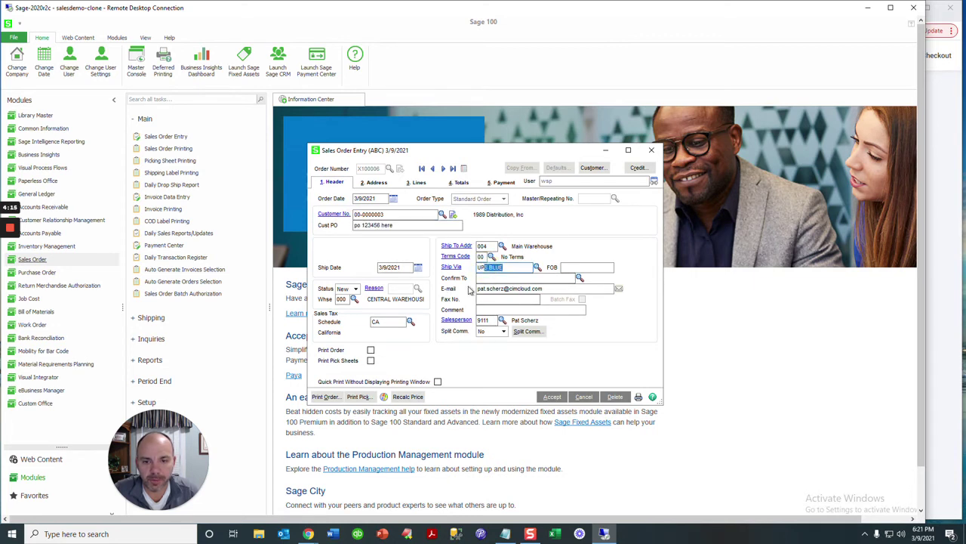
Step: Review the order's addresses, line comments and freight amount, and close the sales order entry
left_click(376, 182)
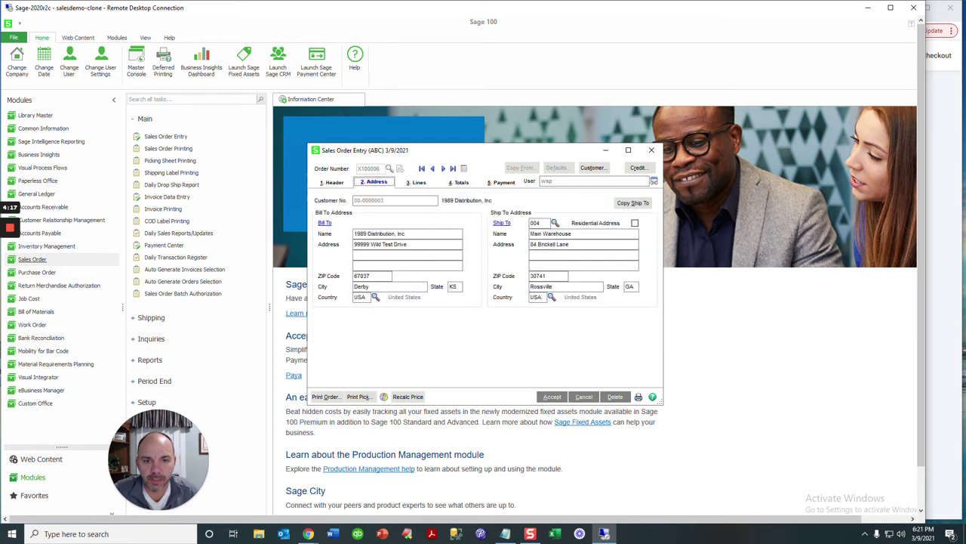
left_click(418, 183)
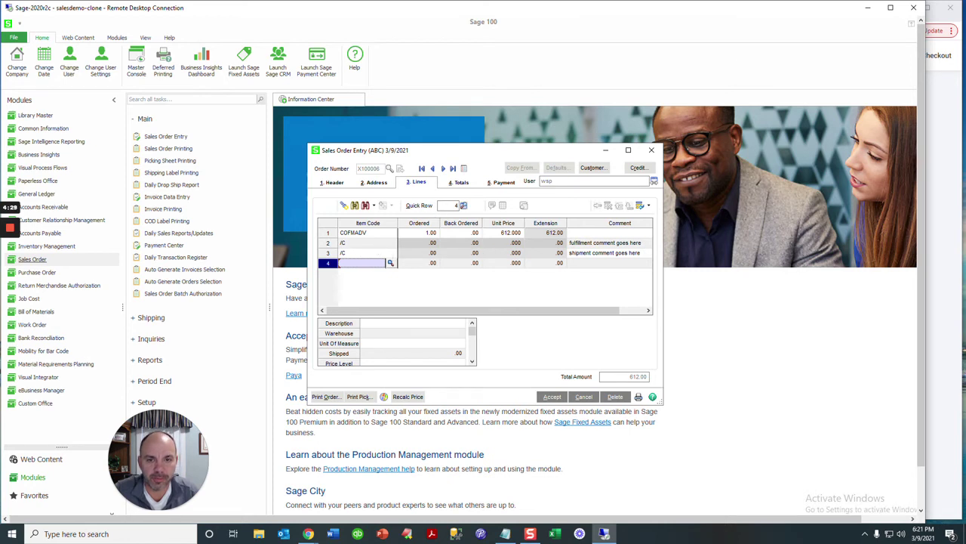
left_click(458, 182)
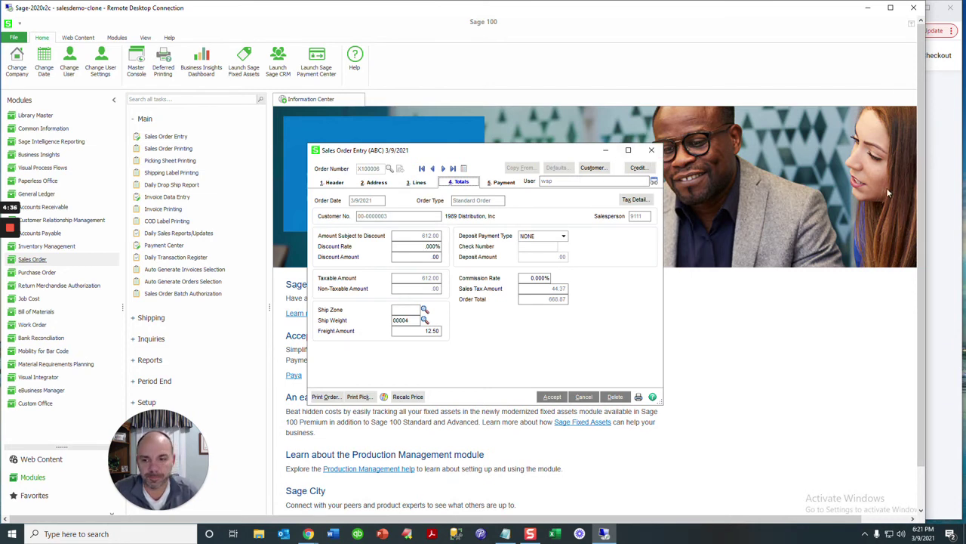
key("Escape")
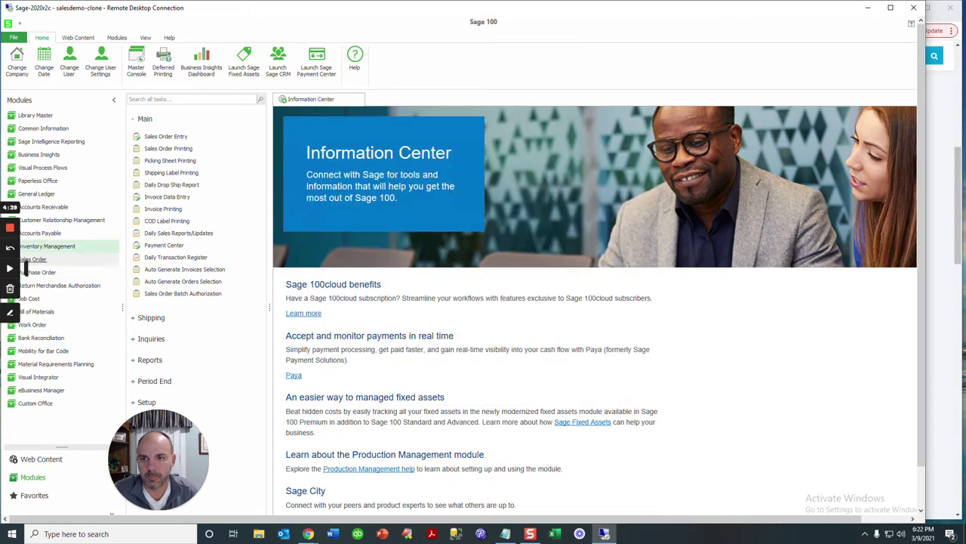
Step: Switch to the CIMcloud back office in Chrome and check the import status of the online orders in the CRM workspace
left_click(951, 386)
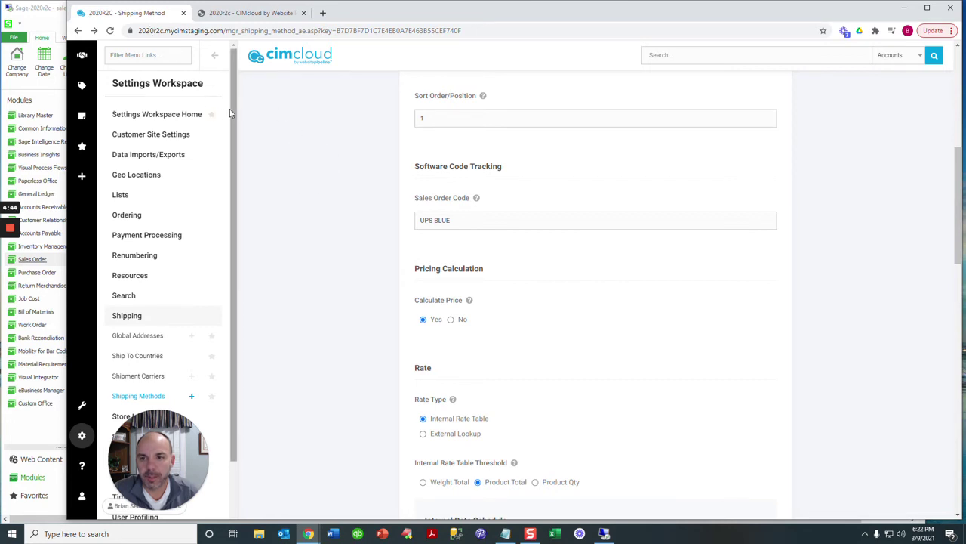
left_click(81, 55)
left_click(151, 255)
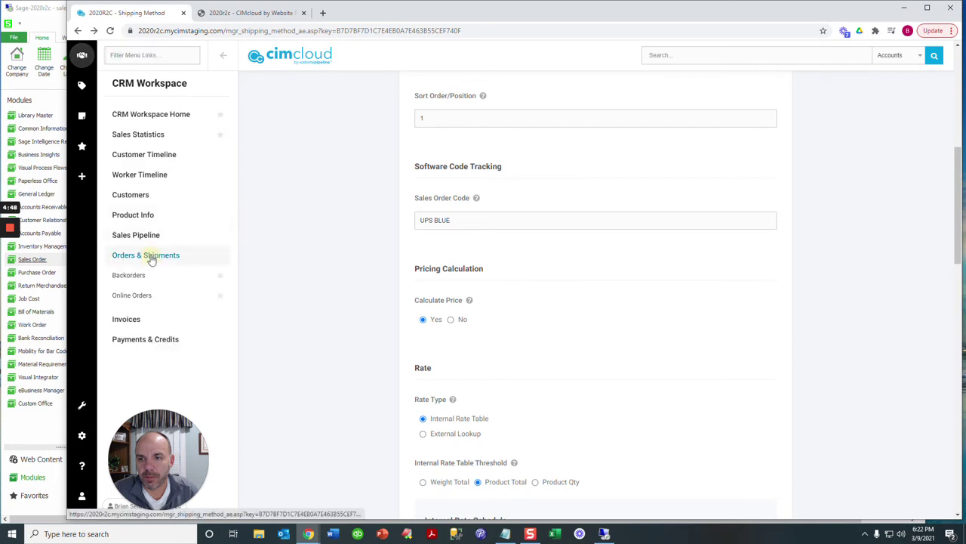
left_click(157, 296)
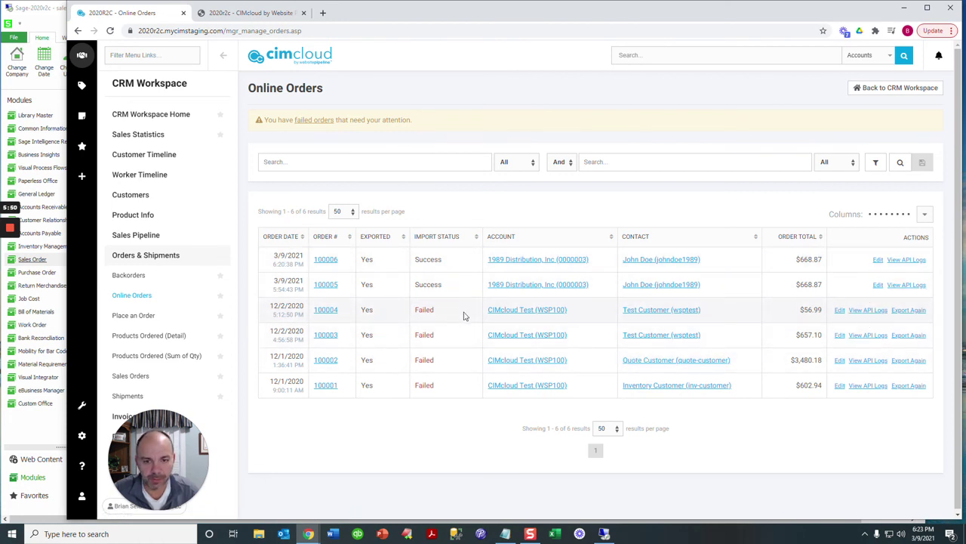
mouse_move(9, 268)
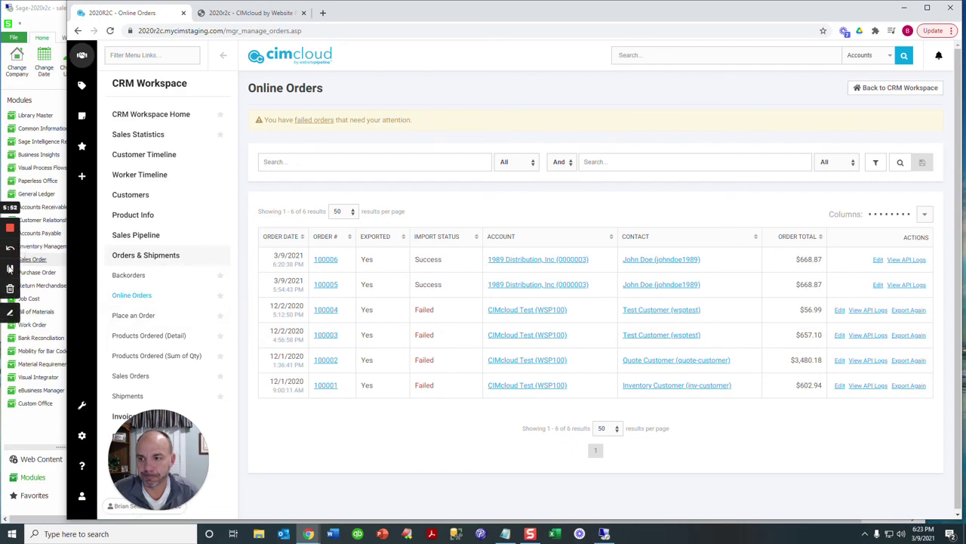